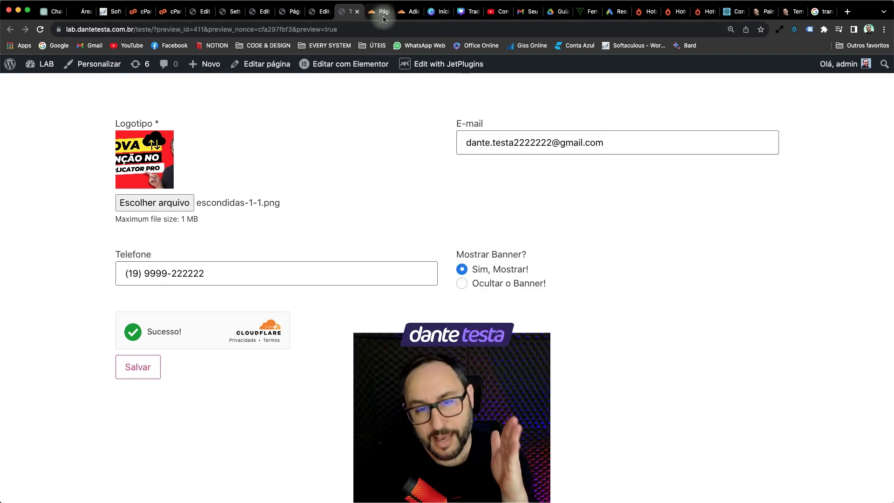
# - Open the Update Options form editor and change its captcha provider to reCAPTCHA v3
pyautogui.click(201, 12)
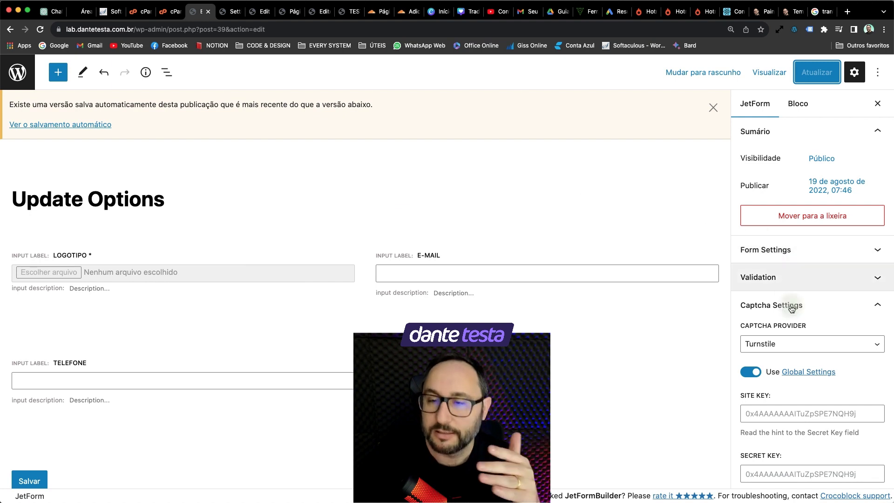
pyautogui.scroll(-2, 789, 302)
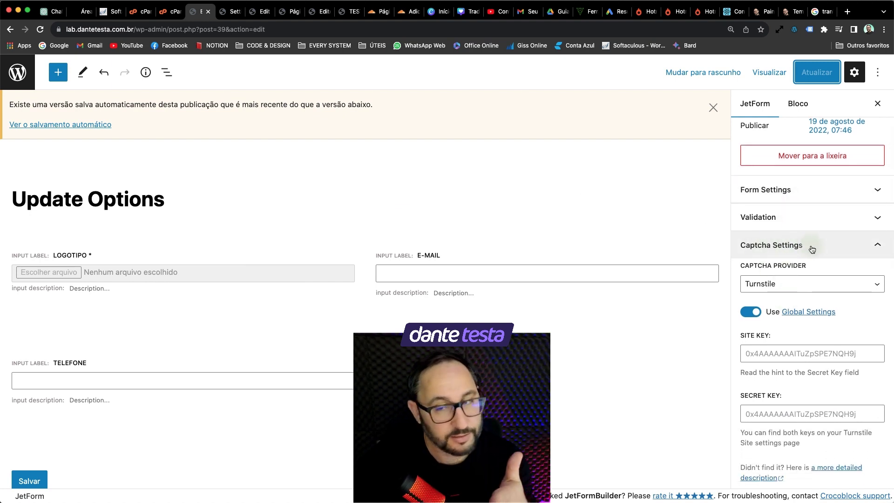
pyautogui.click(777, 282)
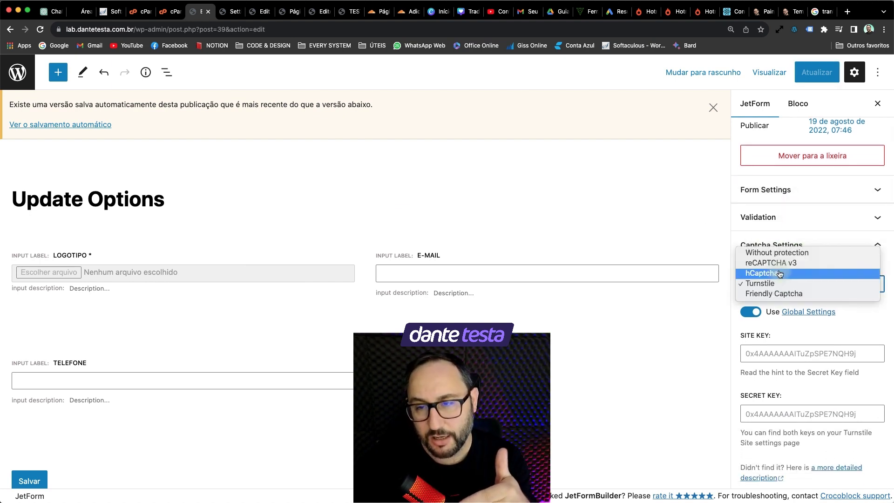
pyautogui.press('Escape')
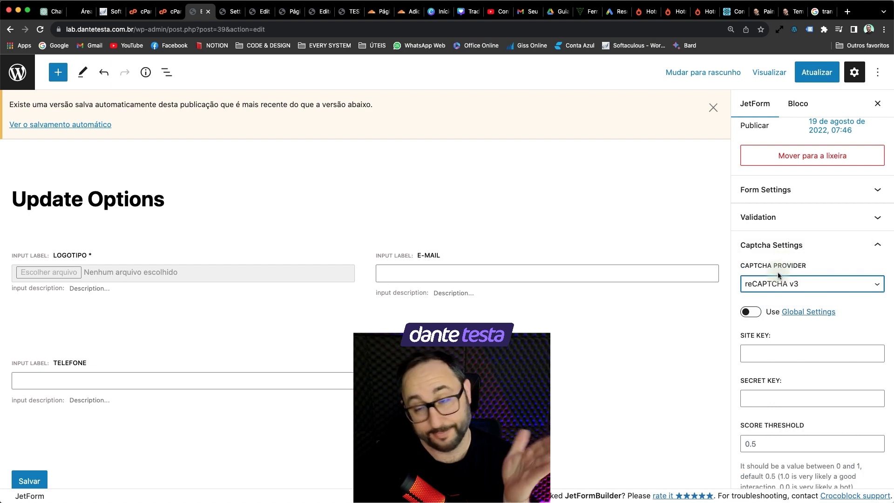
pyautogui.click(773, 284)
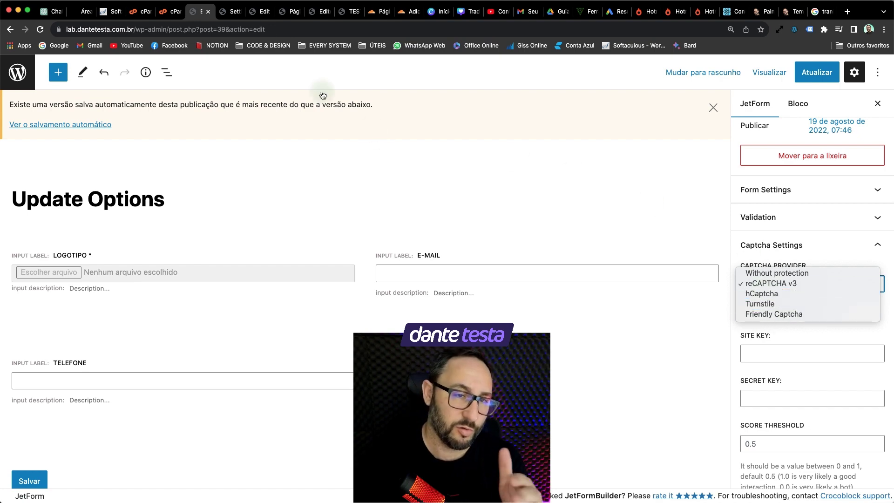
# - Examine the Turnstile Site Key and Secret Key fields in the JetFormBuilder captcha settings
pyautogui.click(230, 14)
pyautogui.click(231, 14)
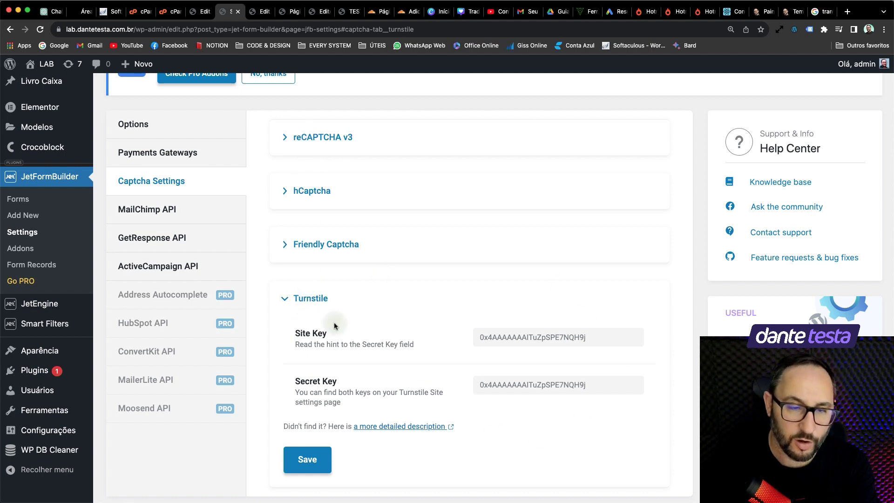
pyautogui.moveTo(586, 337); pyautogui.dragTo(483, 336)
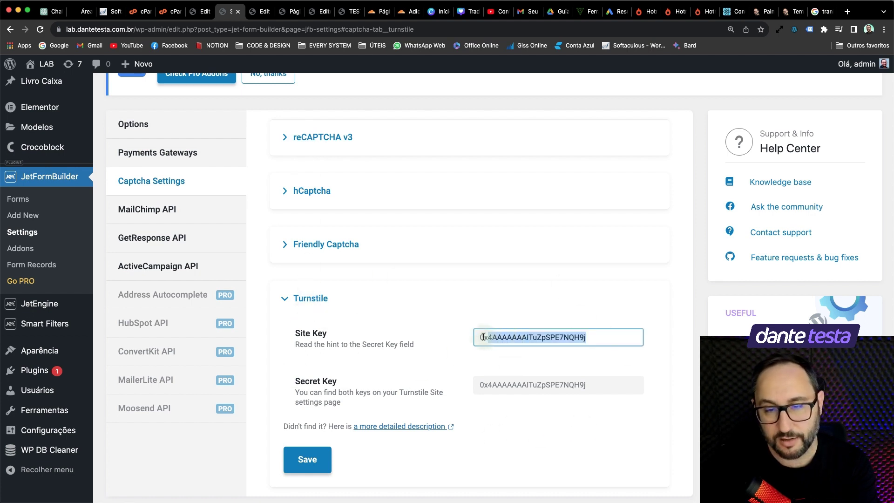
pyautogui.moveTo(605, 378); pyautogui.dragTo(483, 377)
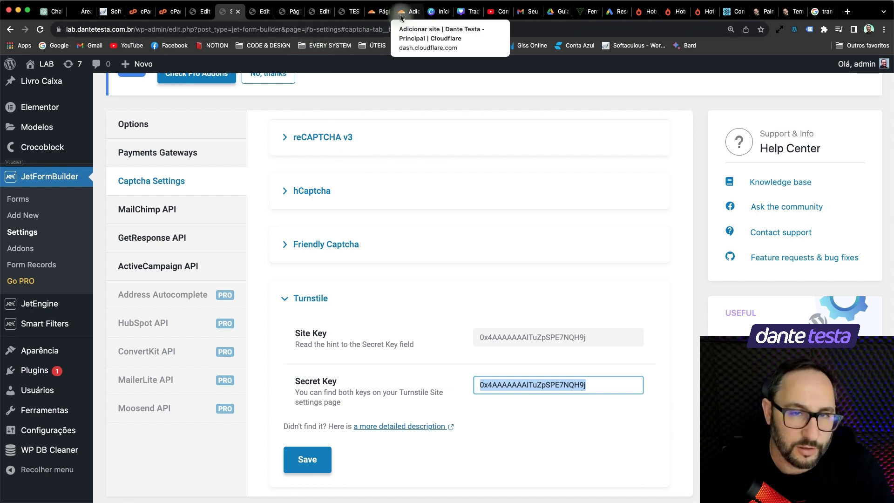
# - Switch to the Cloudflare dashboard and start adding a new site in Turnstile
pyautogui.click(383, 12)
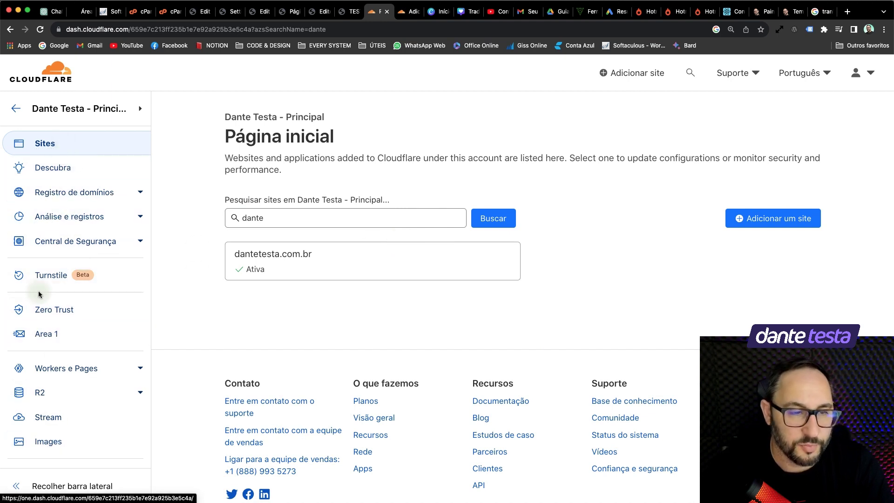
pyautogui.click(51, 276)
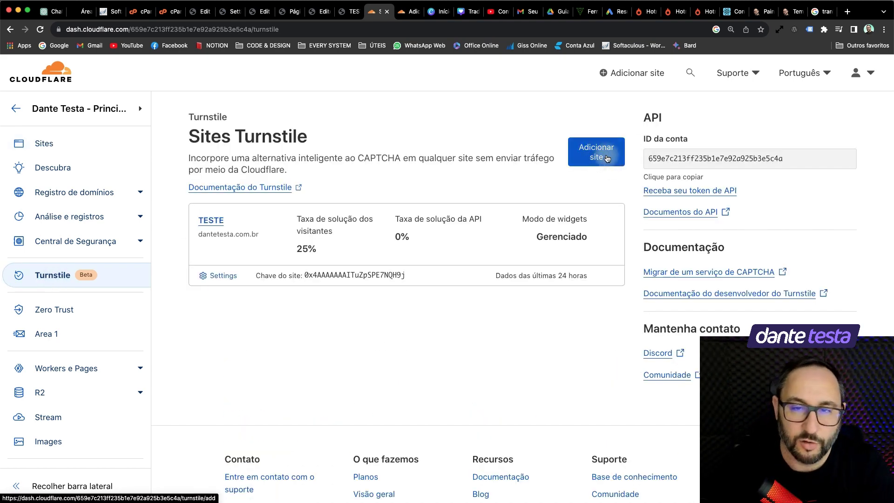
pyautogui.click(588, 149)
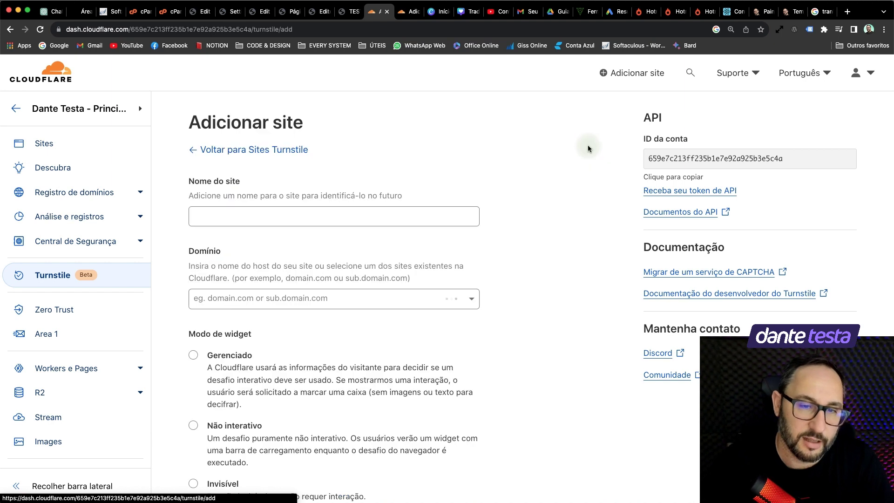
# - Name the new Turnstile site TESTE 2 and assign it the domain dantetesta.com.br
pyautogui.click(294, 217)
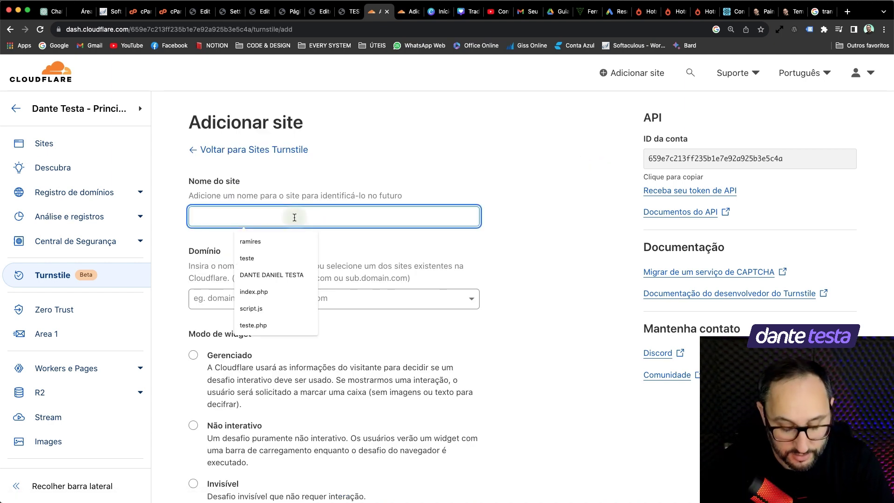
pyautogui.write('TESTE 2')
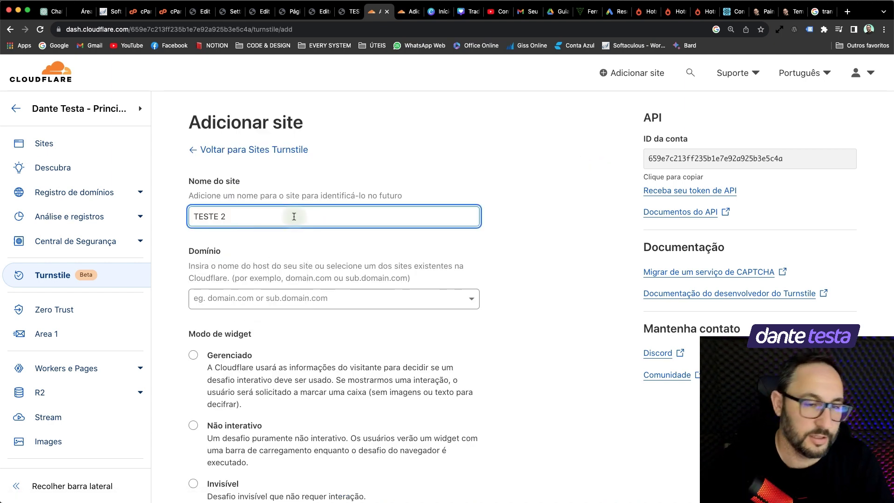
pyautogui.click(326, 298)
pyautogui.write('da')
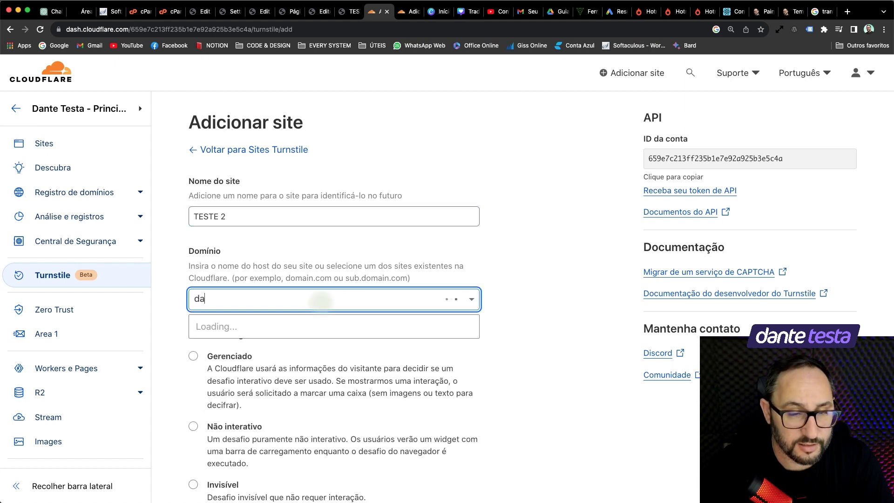
pyautogui.click(291, 326)
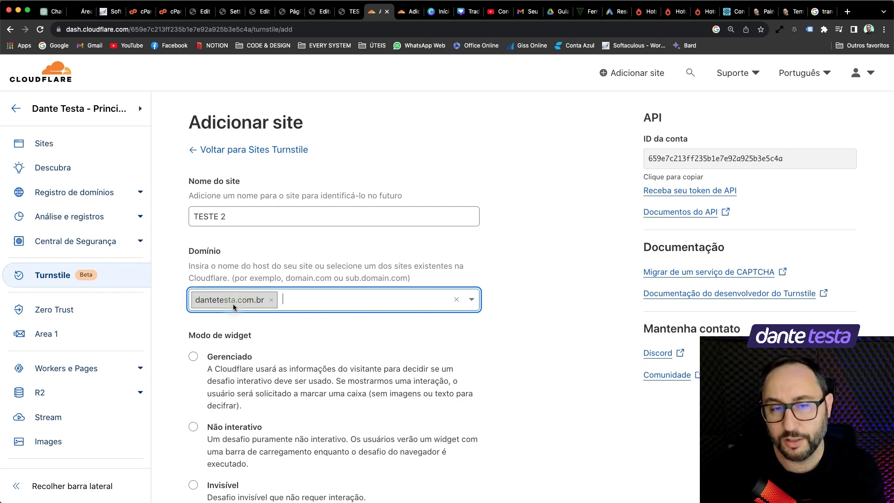
# - Set the widget mode to Gerenciado and create the Turnstile site
pyautogui.scroll(-3, 232, 304)
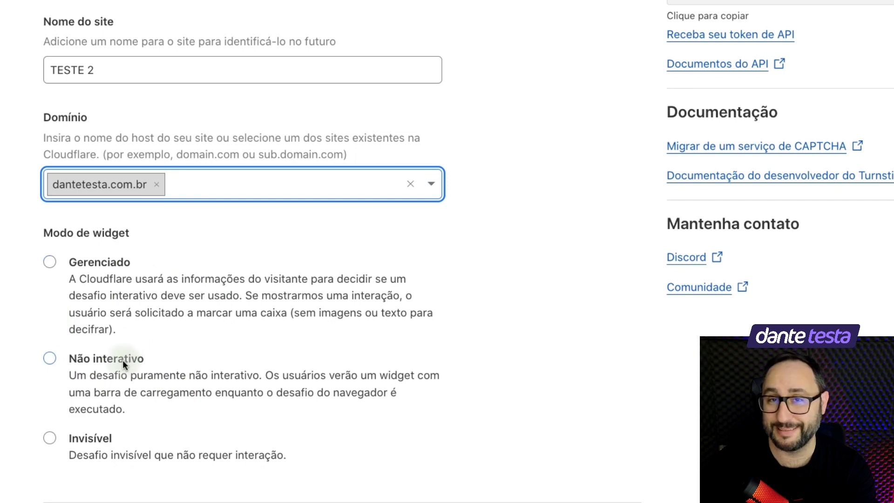
pyautogui.moveTo(76, 454); pyautogui.dragTo(282, 454)
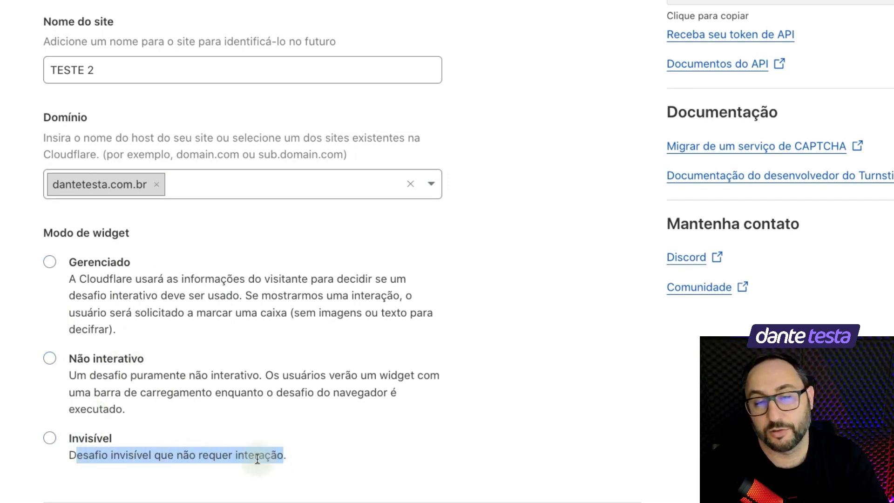
pyautogui.click(257, 459)
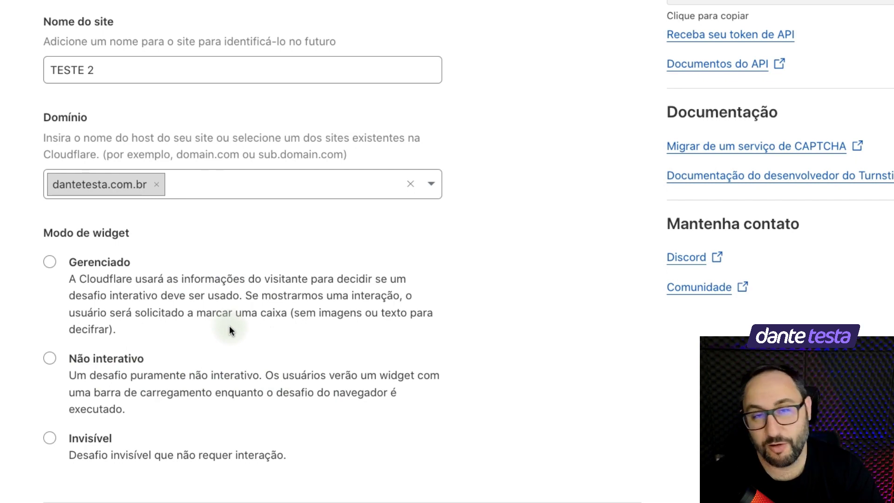
pyautogui.moveTo(287, 454); pyautogui.dragTo(68, 450)
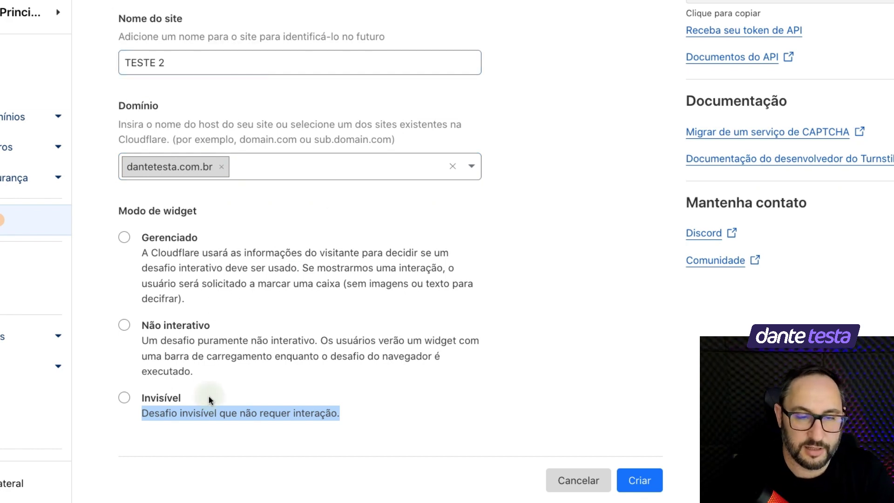
pyautogui.click(124, 238)
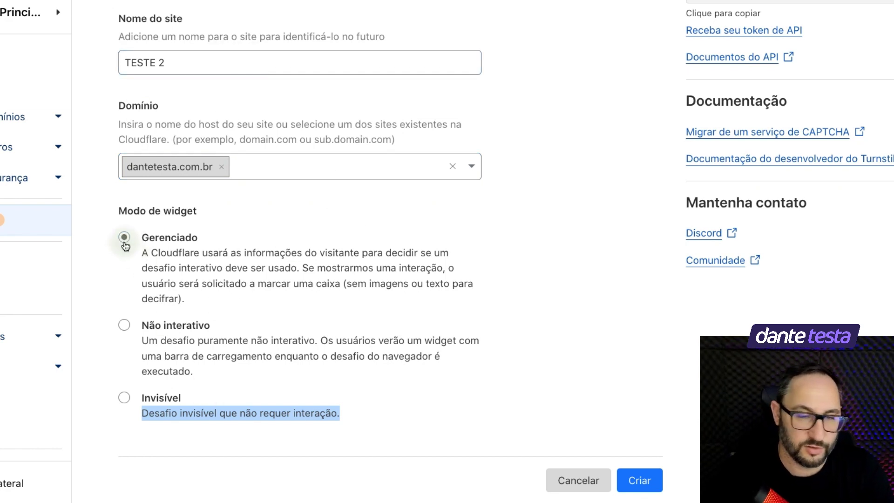
pyautogui.click(640, 484)
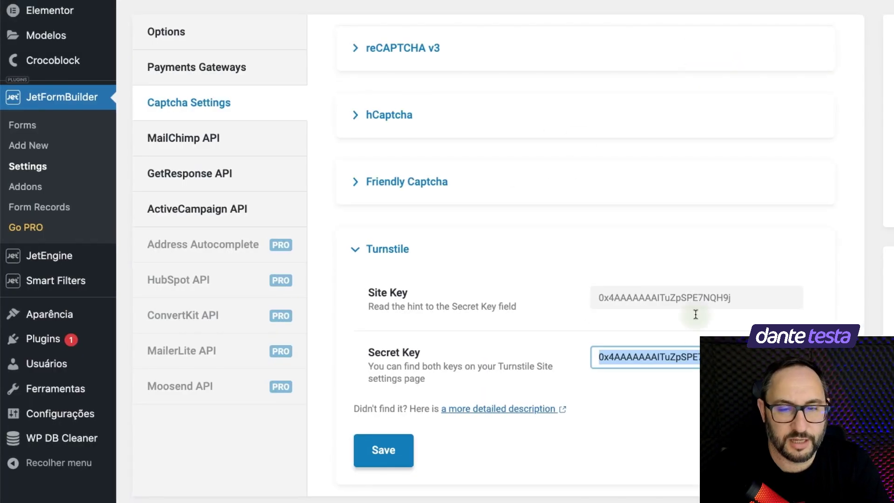
# - Set the Update Options form's captcha provider to Turnstile using the global settings, and update the form
pyautogui.click(710, 283)
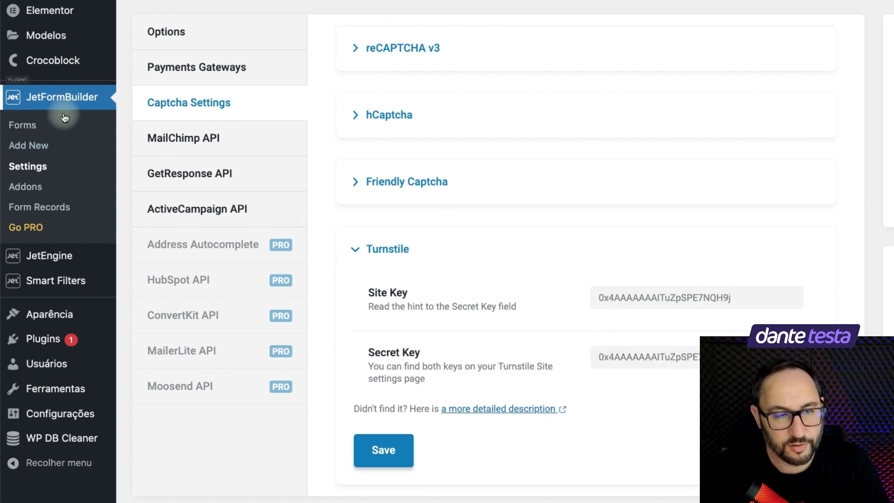
pyautogui.click(181, 106)
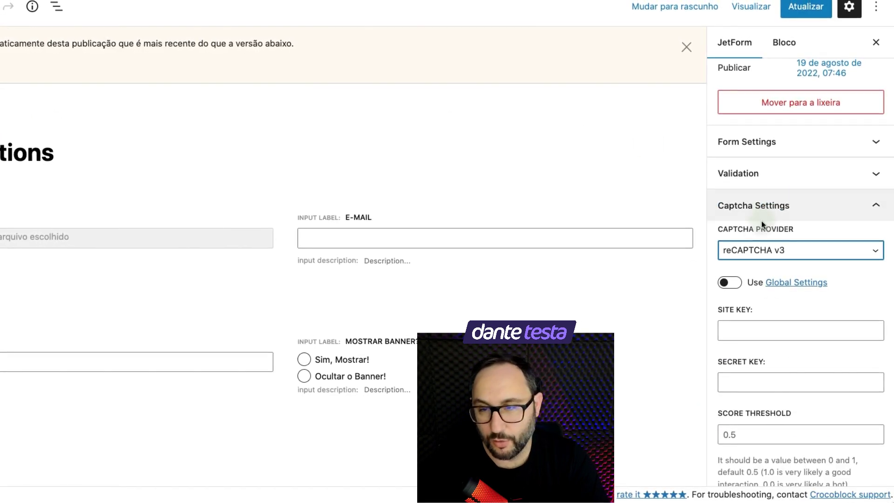
pyautogui.click(745, 250)
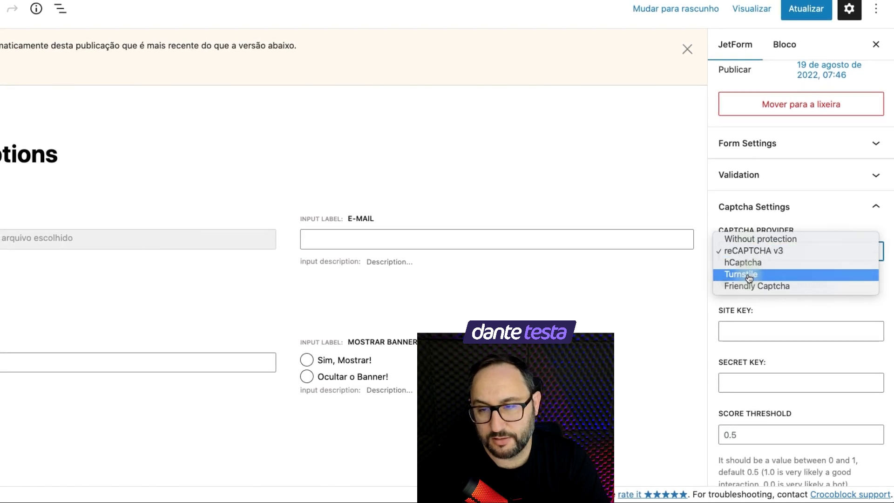
pyautogui.click(745, 272)
pyautogui.click(750, 286)
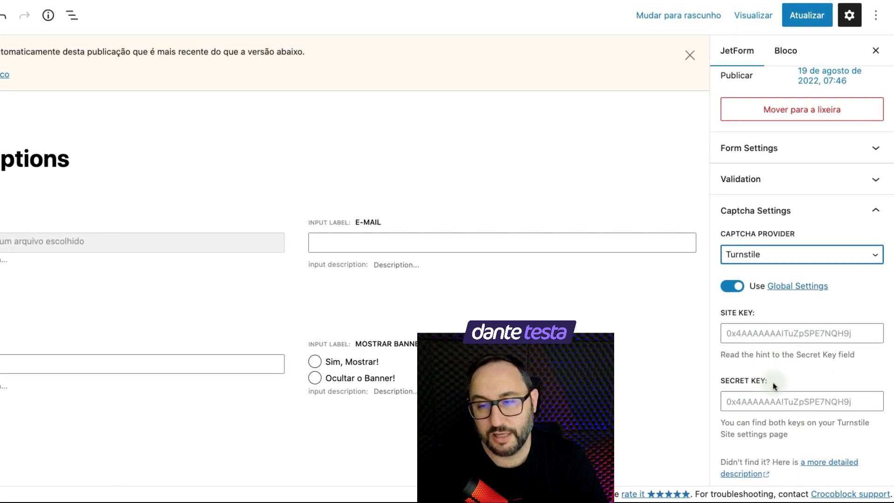
pyautogui.click(806, 16)
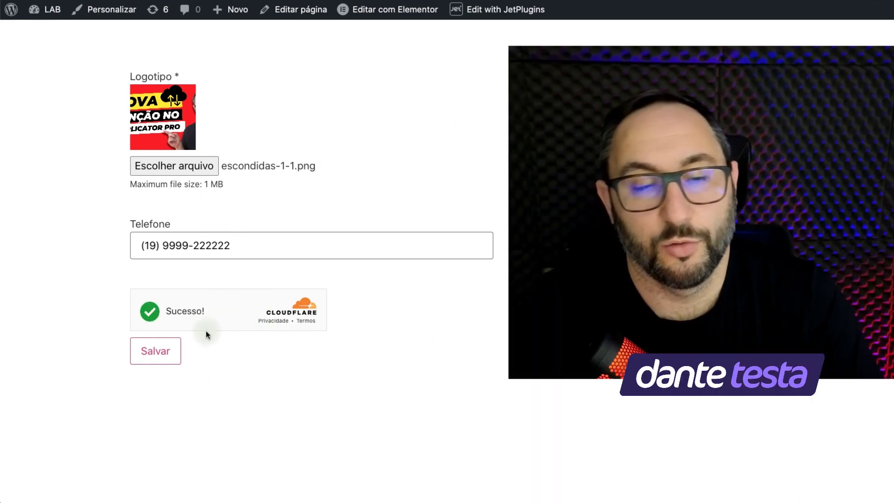
# - Submit the form on the preview page to test the Turnstile protection
pyautogui.click(162, 350)
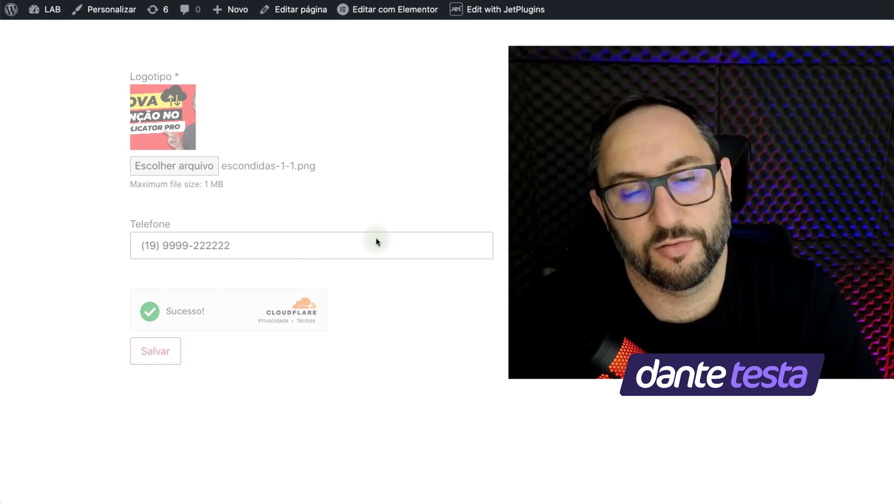